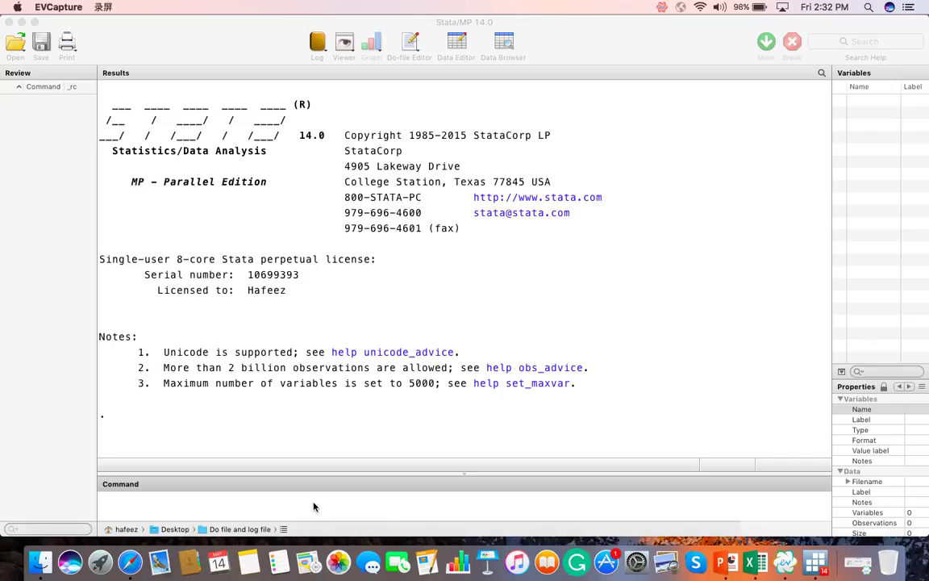
Load the Topic 3.dta dataset into Stata from the Finder folder and return to the Stata window.
key(ctrl+Up)
mouse_move(560, 4)
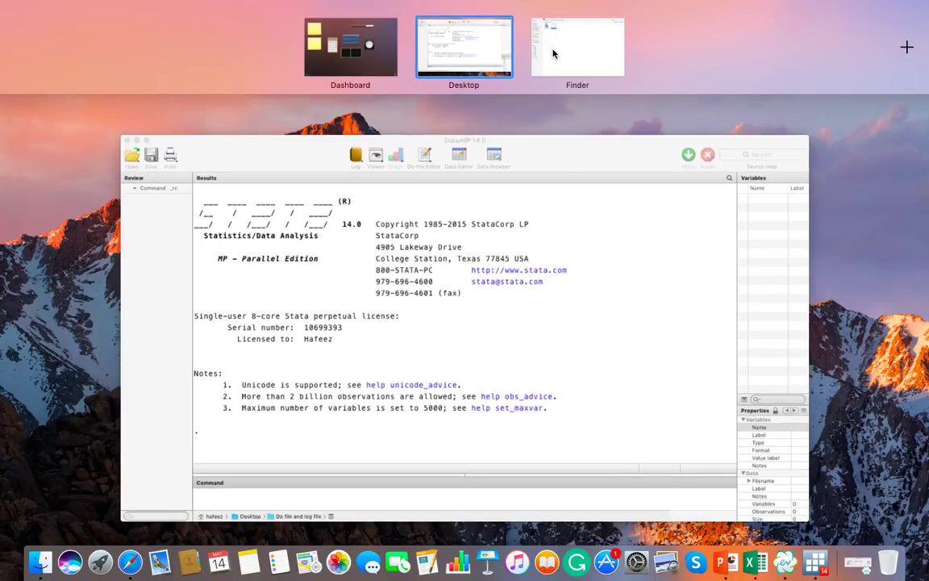
click(555, 52)
click(151, 80)
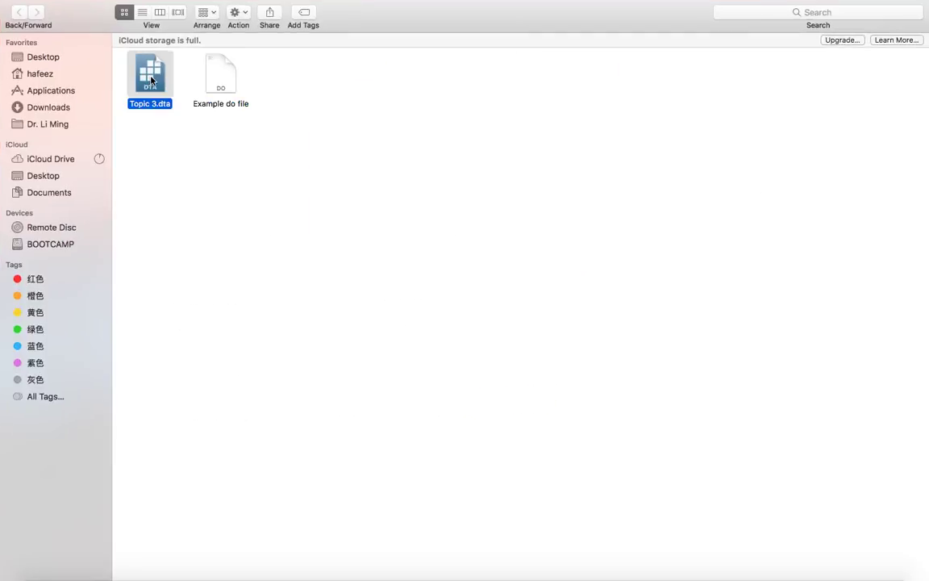
double_click(151, 80)
key(ctrl+Up)
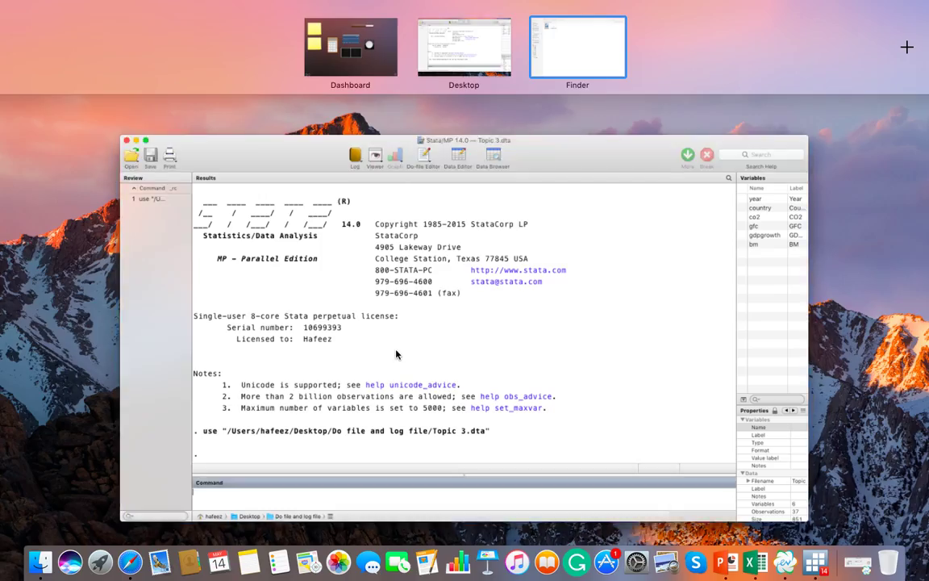
click(204, 475)
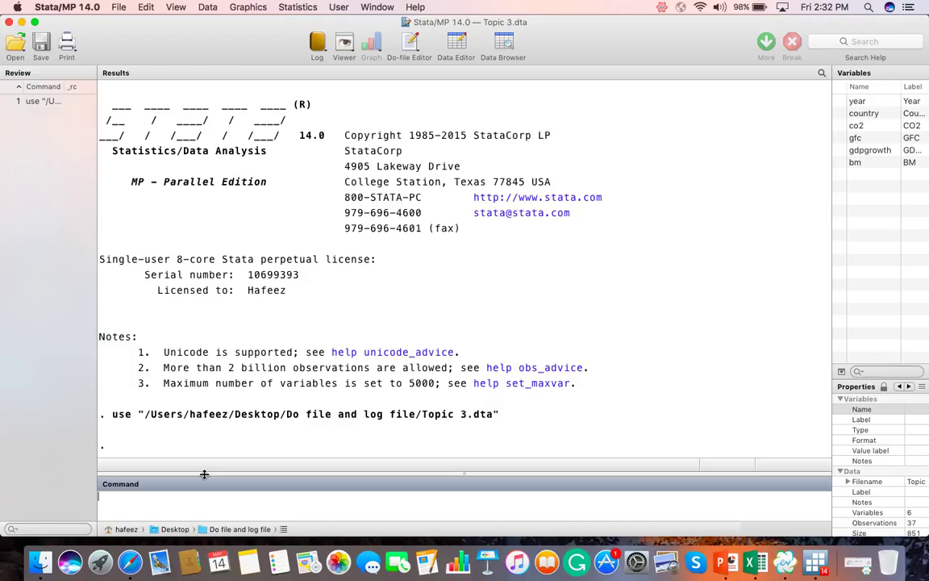
Close the blank do-file and open Example do file from the Finder folder in the Do-file Editor.
click(412, 44)
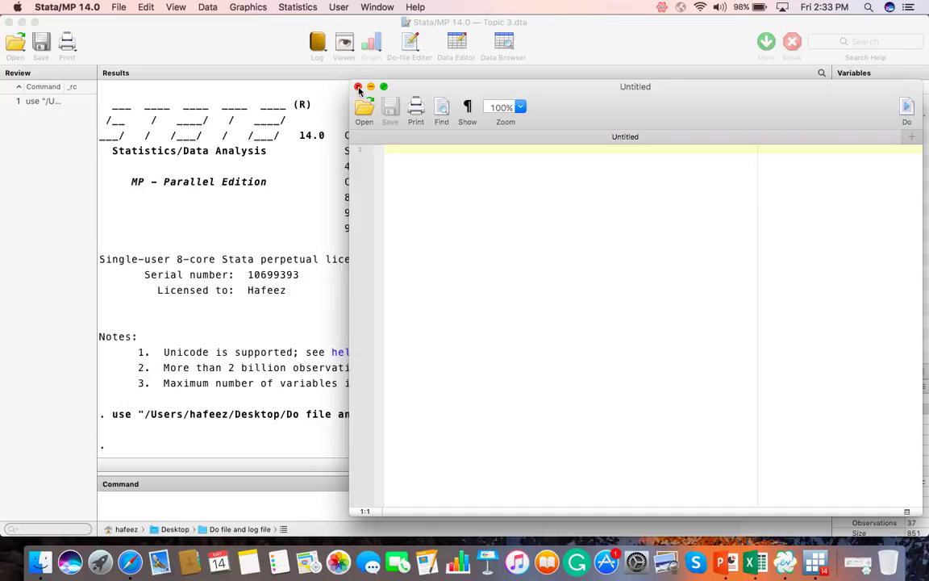
click(322, 80)
key(ctrl+Up)
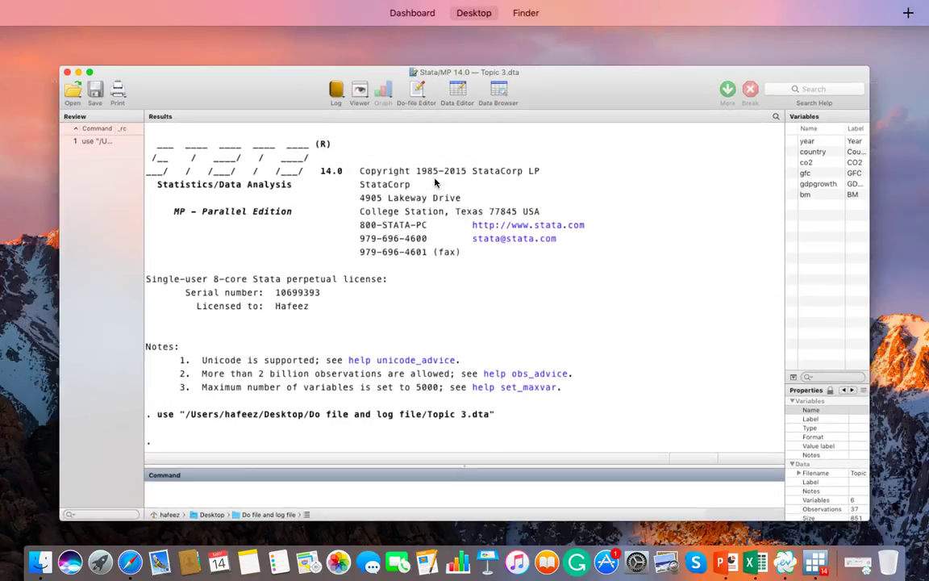
click(495, 66)
click(203, 68)
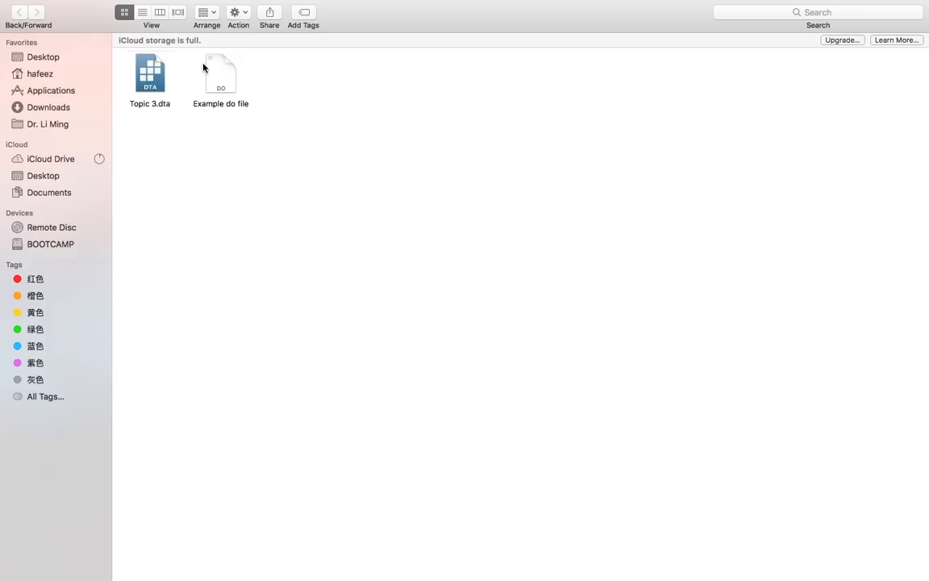
click(217, 69)
double_click(217, 69)
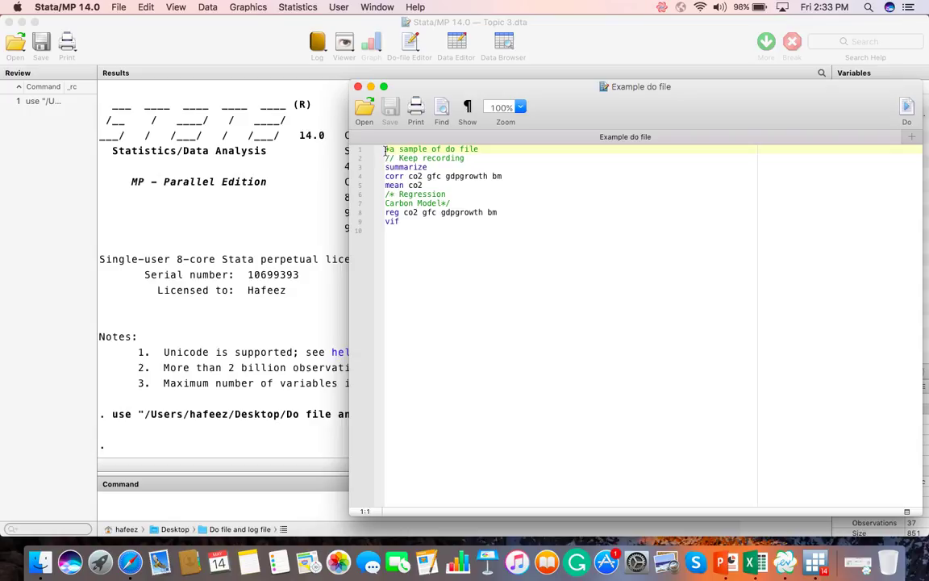
Delete the end of the closing marker after the "Carbon Model" comment and restore it as */.
click(433, 150)
click(458, 204)
key(BackSpace)
key(BackSpace)
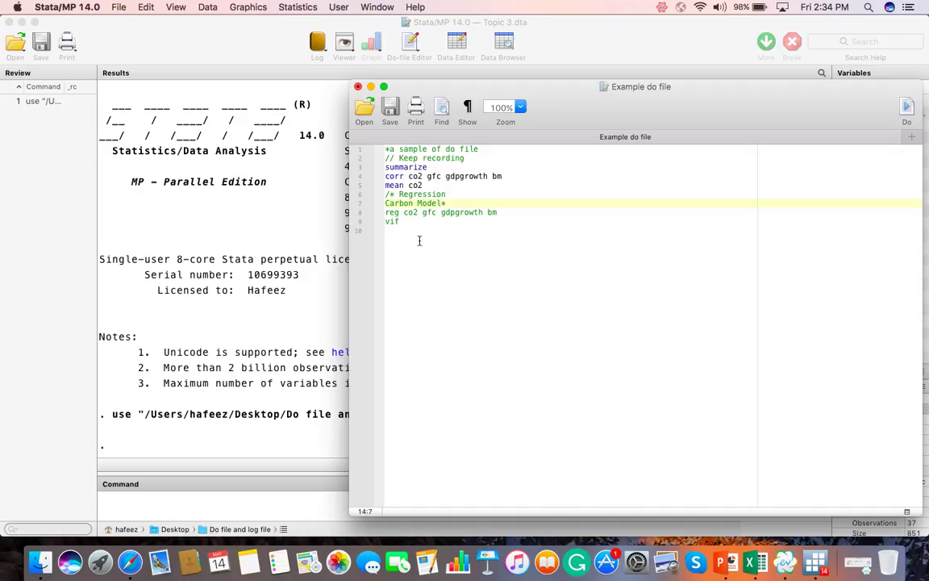
text(*/)
Copy all lines of the example do-file, from the sample comment through vif, into the Command window and run them.
drag(401, 221, 381, 154)
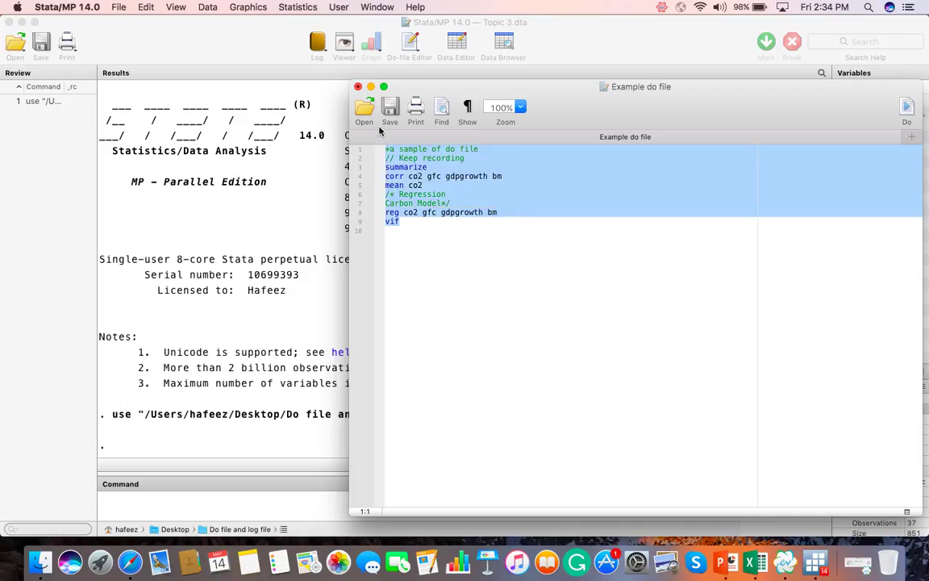
click(332, 78)
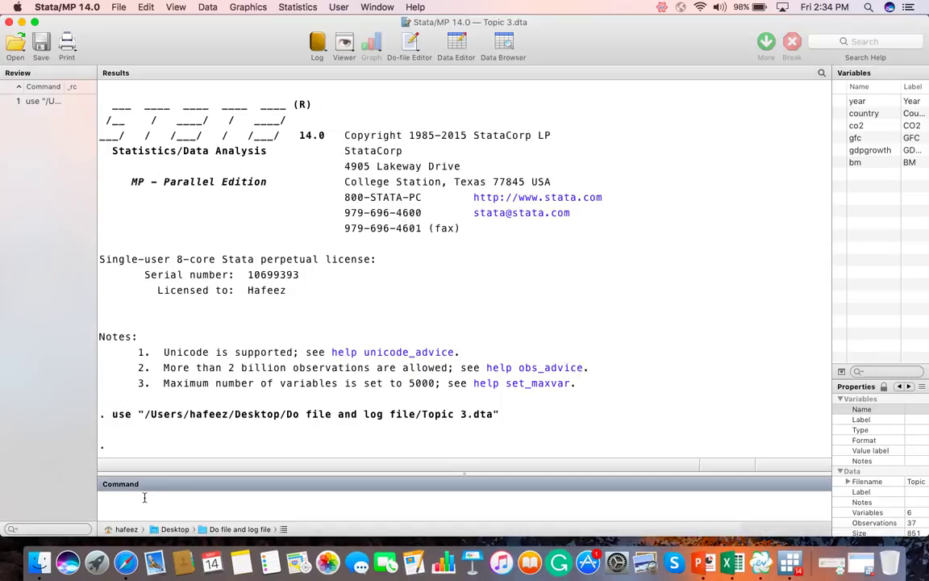
key(super+v)
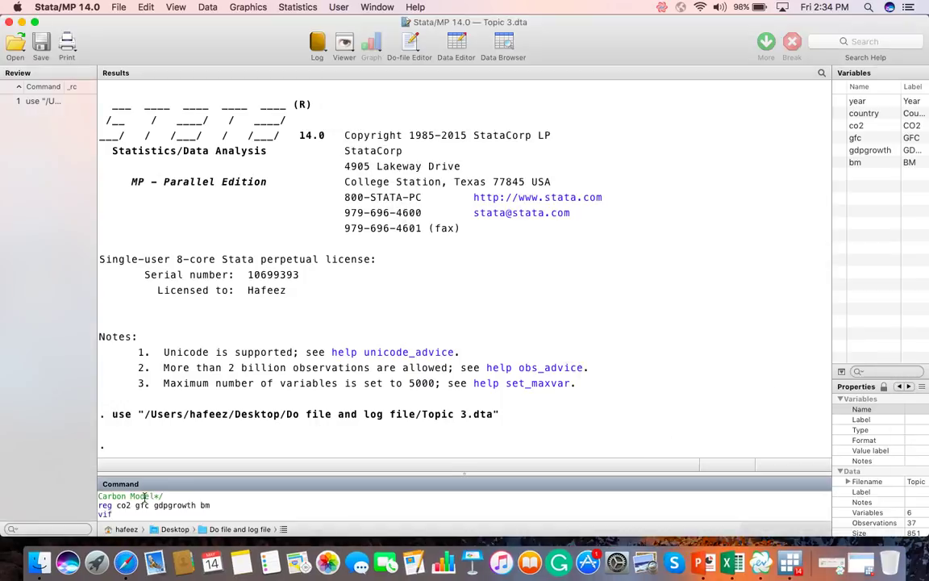
key(Return)
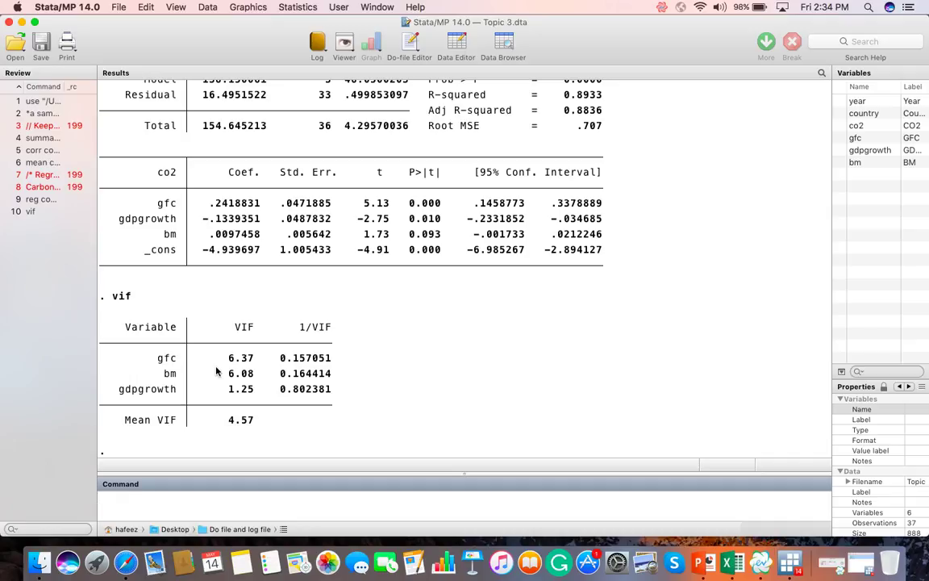
Examine the output of the executed lines, from the comment lines and summarize through the regression and vif tables.
scroll(149, 277, up, 5)
scroll(149, 277, up, 2)
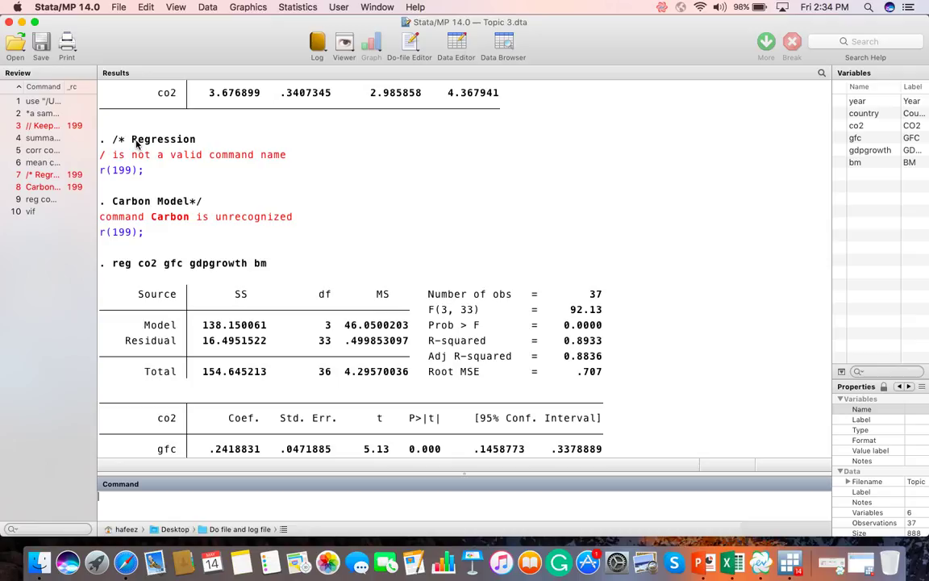
scroll(206, 192, up, 10)
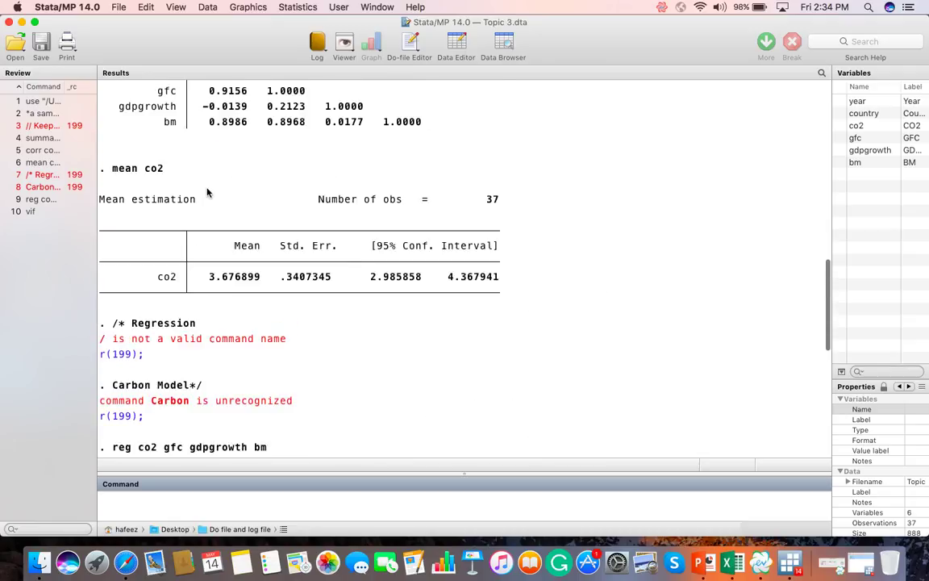
scroll(208, 191, up, 3)
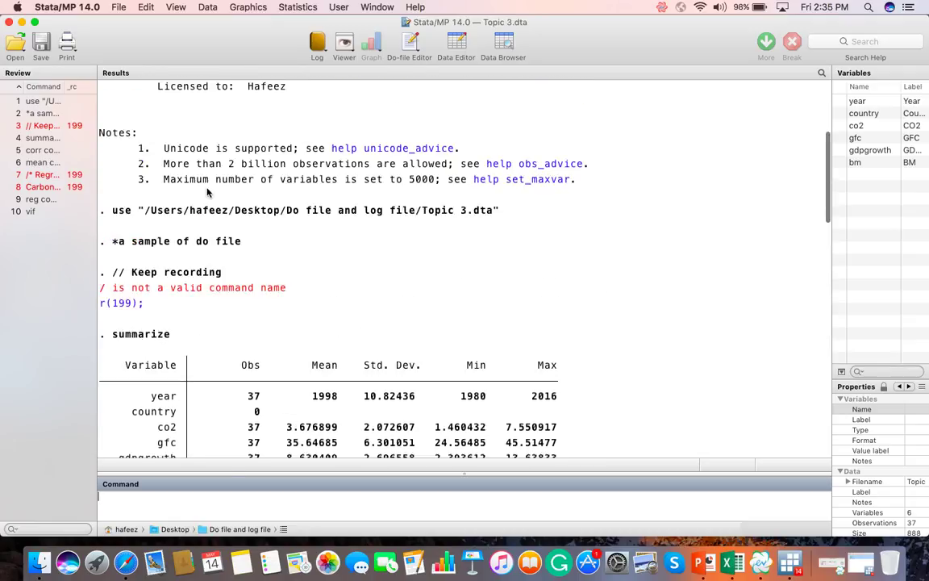
scroll(207, 192, down, 5)
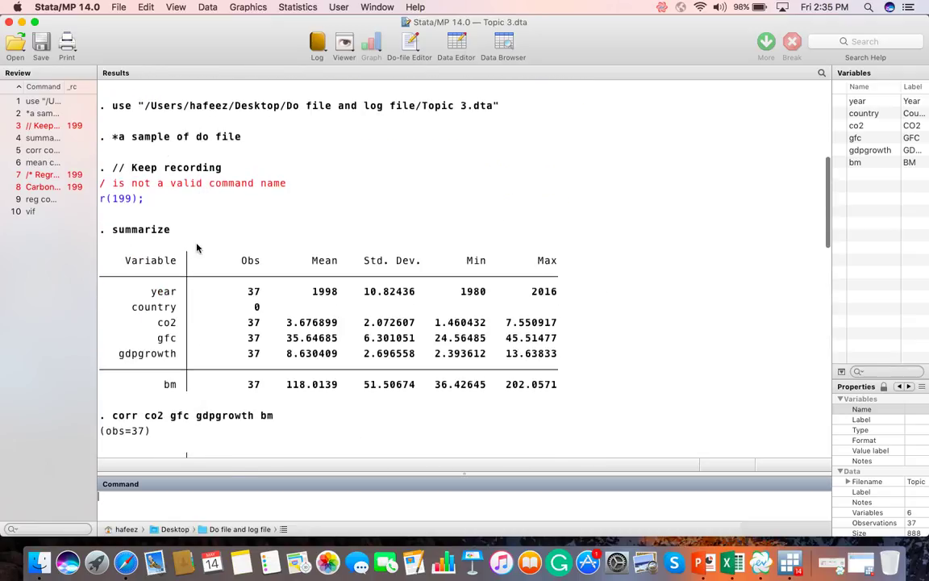
scroll(196, 248, down, 5)
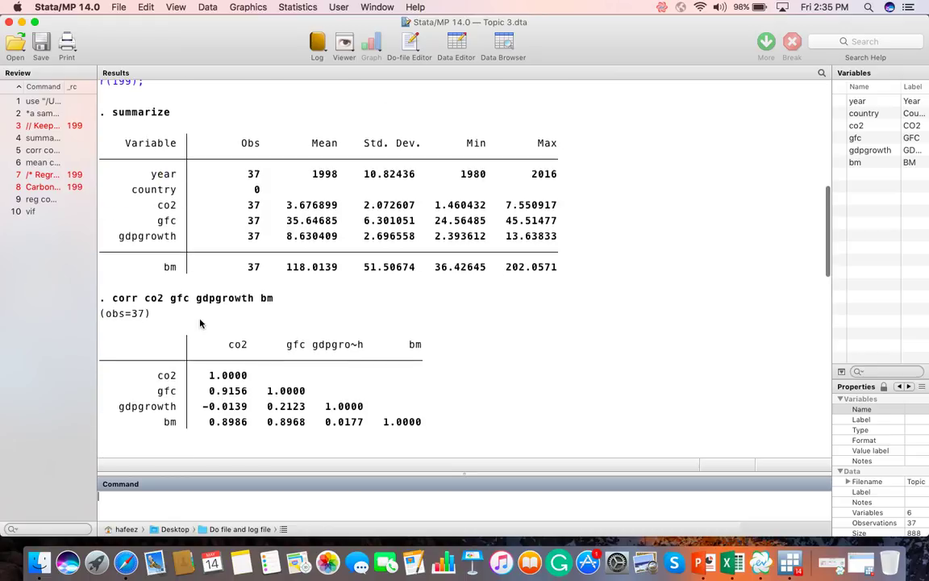
scroll(201, 324, down, 10)
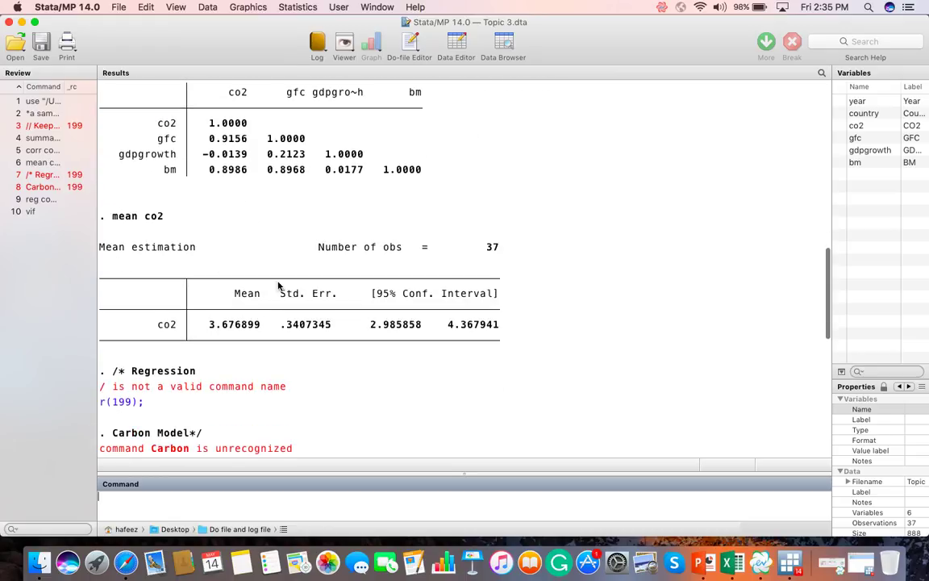
scroll(278, 285, down, 19)
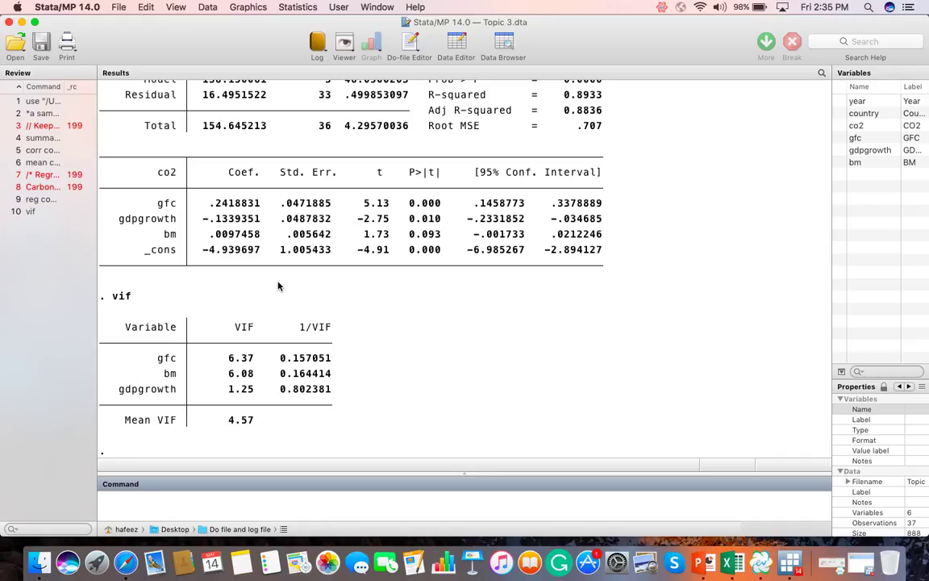
Rerun reg co2 gfc gdpgrowth bm from the command history, and run it again without bm as reg co2 gfc gdpgrowth.
click(33, 201)
key(Return)
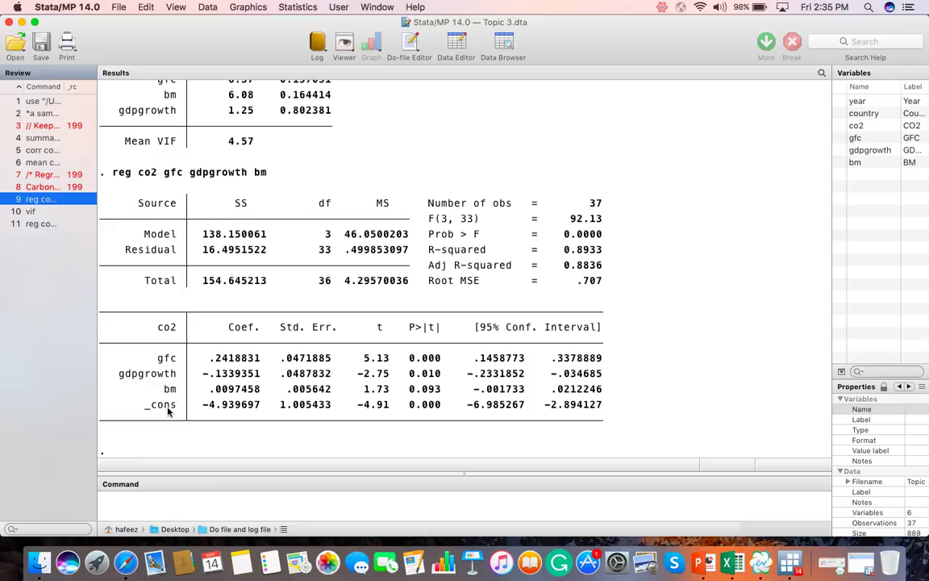
click(39, 201)
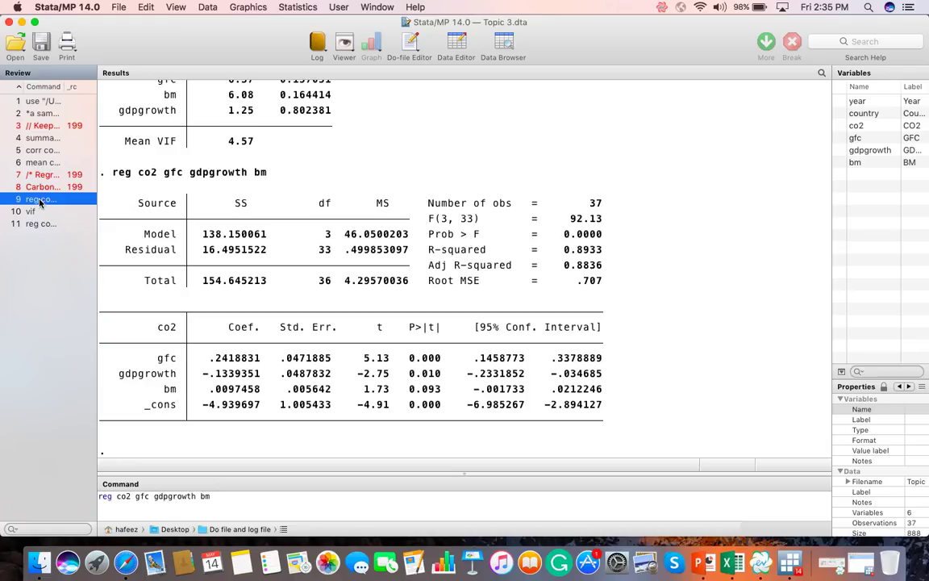
click(215, 497)
key(BackSpace)
key(BackSpace)
key(BackSpace)
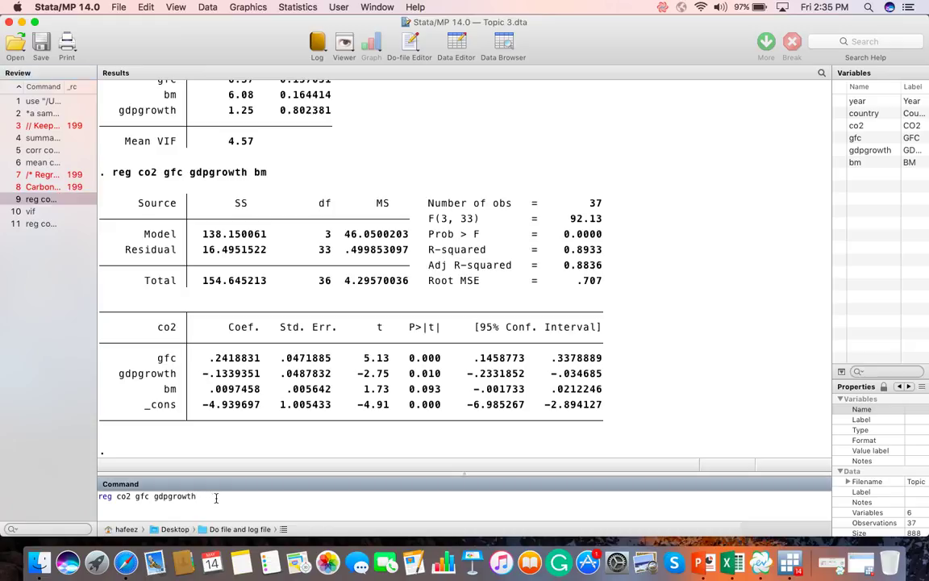
key(Return)
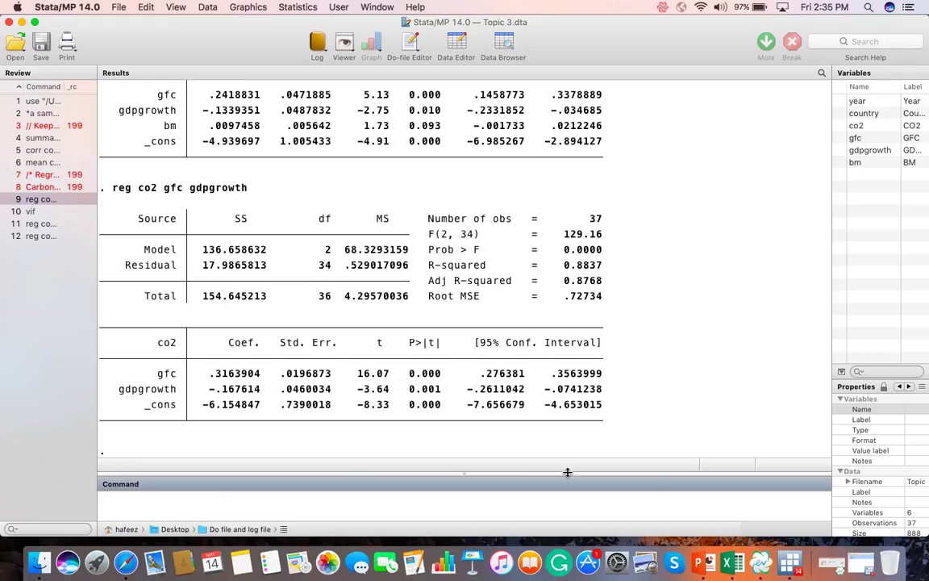
Bring back the example do-file and remove the variable bm from its reg and corr lines.
click(864, 575)
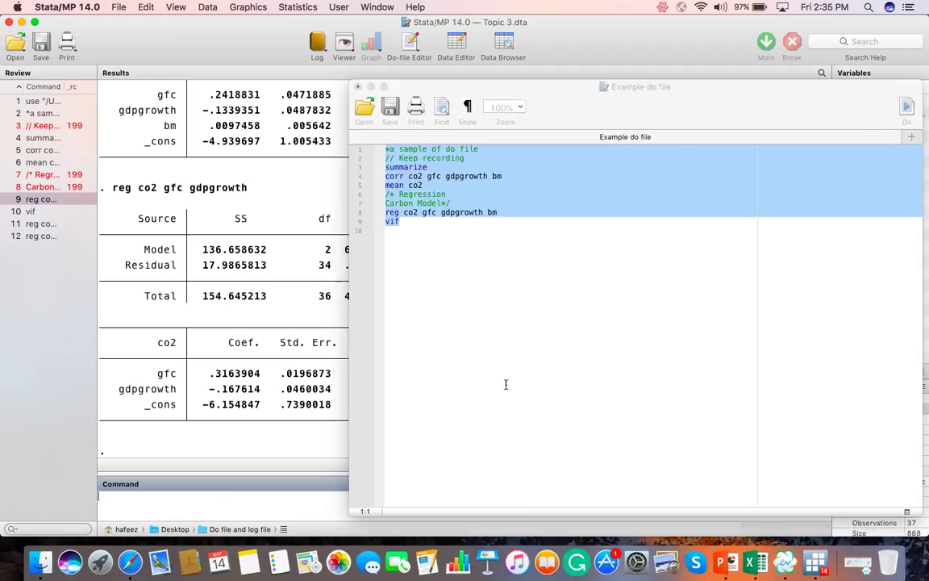
click(506, 384)
click(502, 213)
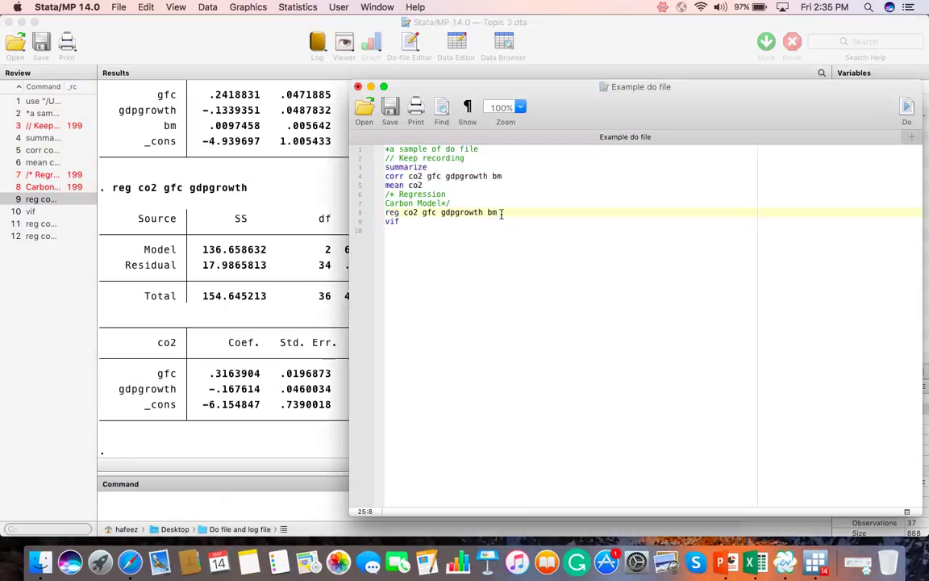
key(BackSpace)
key(BackSpace)
key(BackSpace)
key(BackSpace)
key(BackSpace)
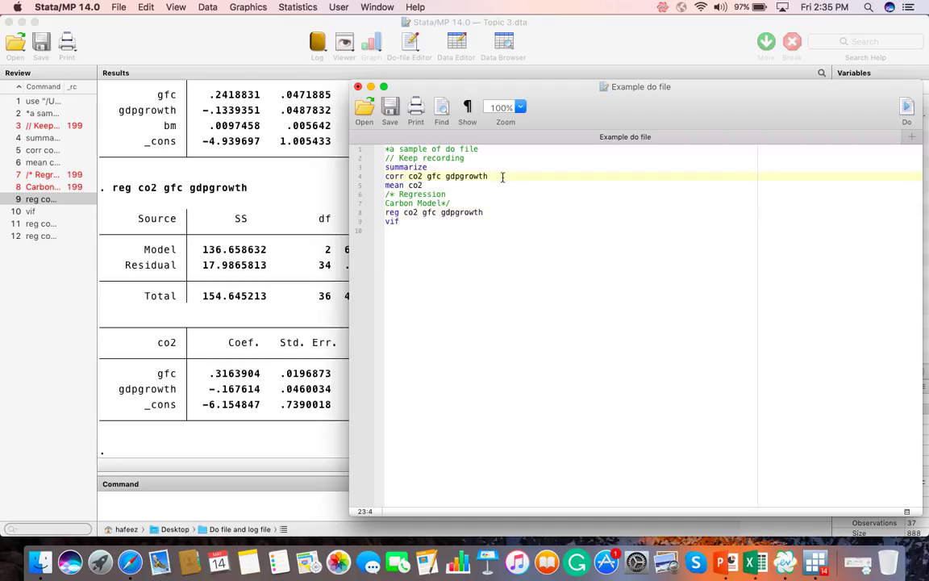
Run the edited do-file lines from summarize through vif in the Command window and review the regression and vif output.
drag(404, 222, 385, 168)
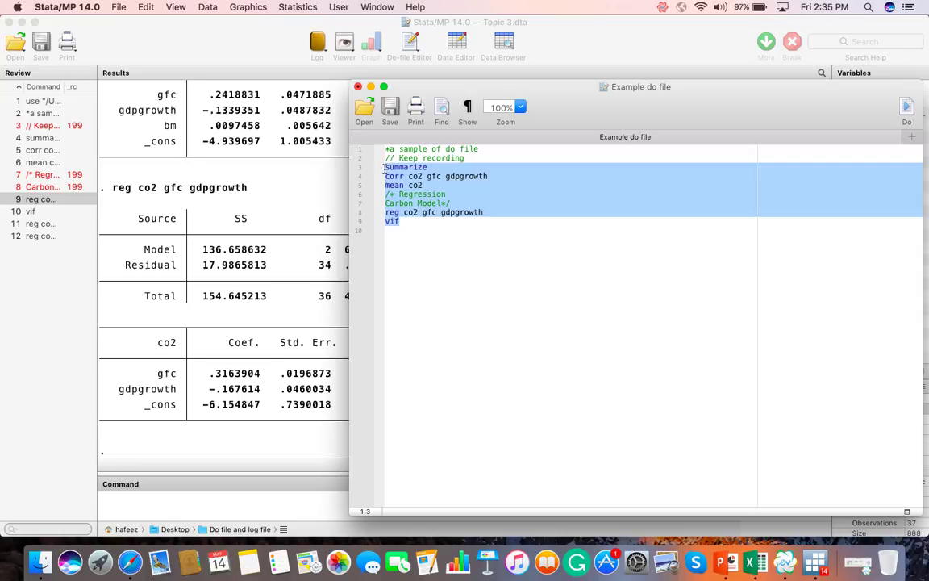
click(126, 506)
key(super+v)
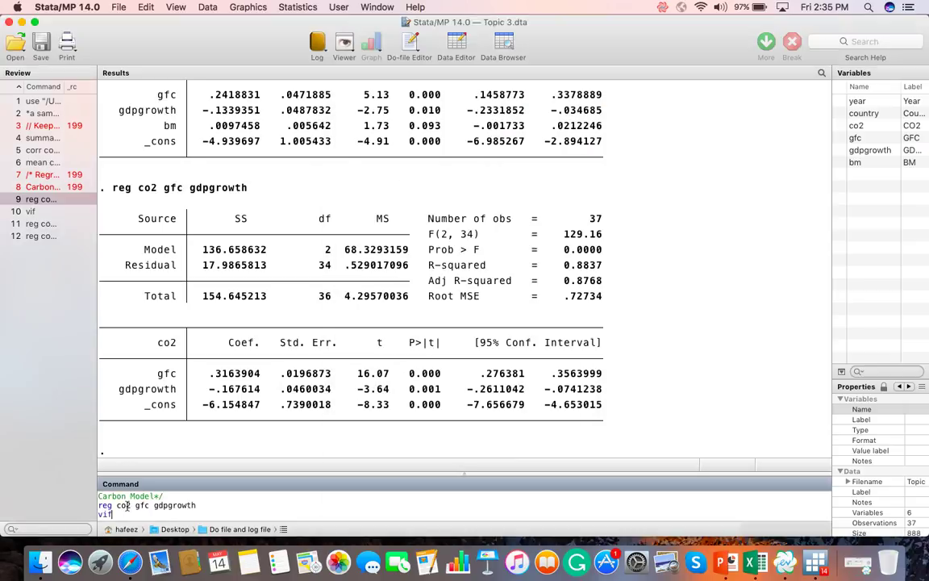
scroll(126, 506, up, 3)
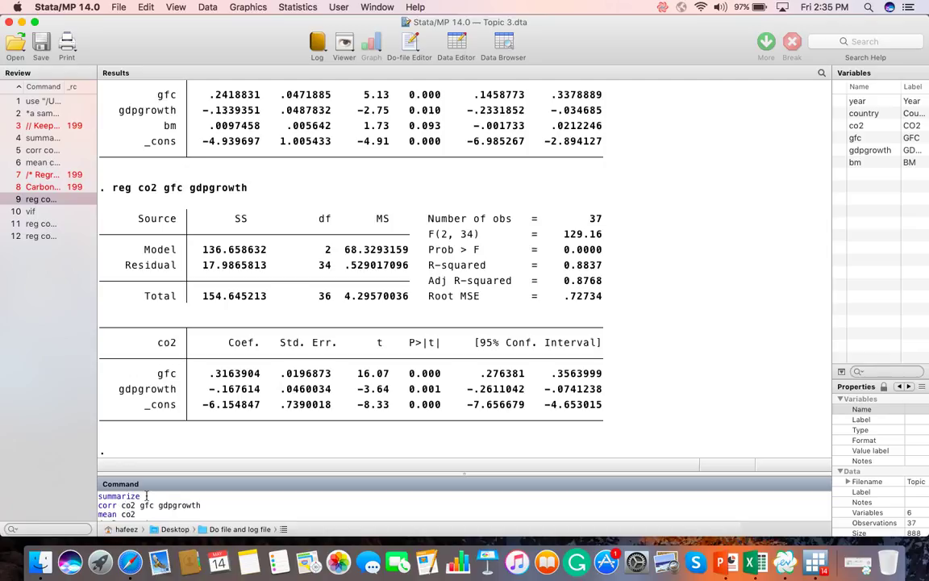
key(Return)
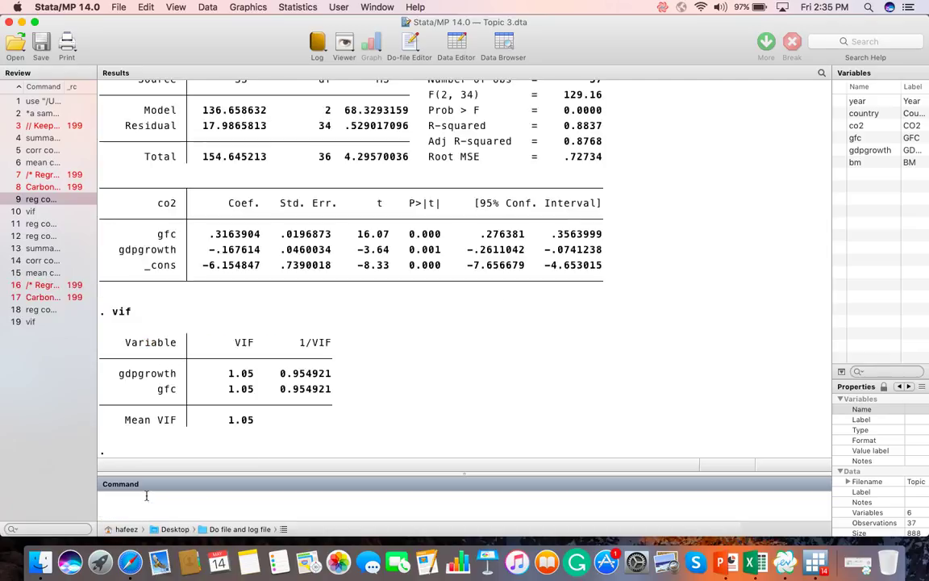
scroll(361, 323, up, 5)
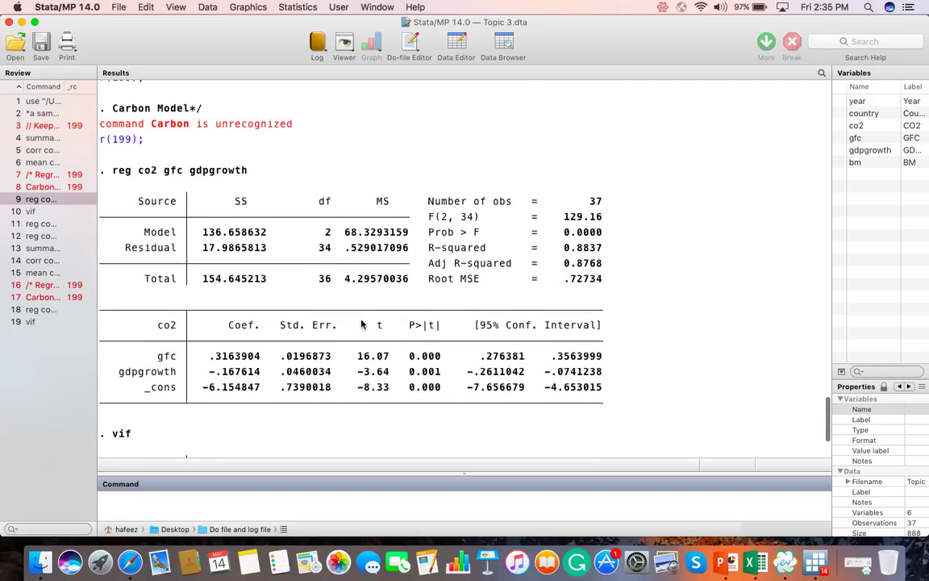
scroll(362, 323, up, 3)
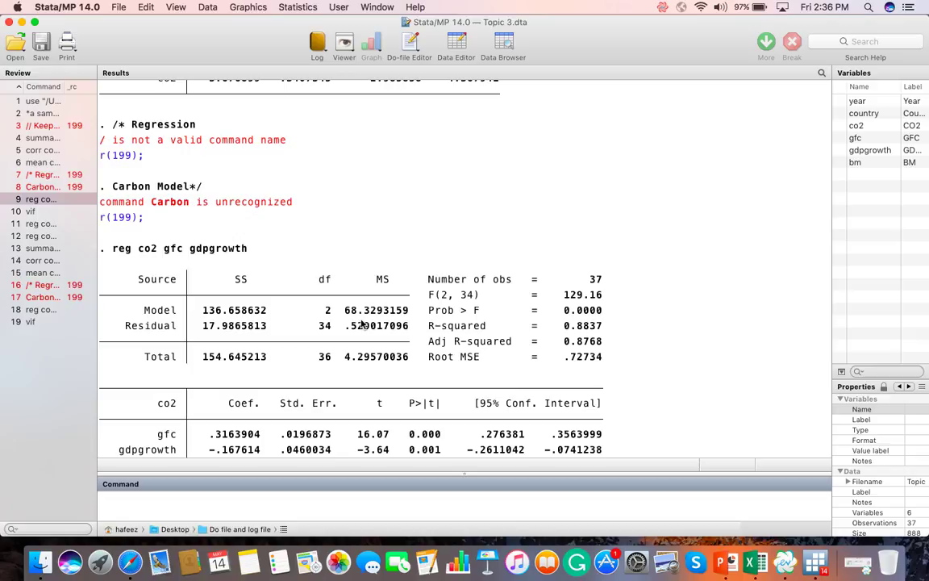
scroll(361, 324, down, 8)
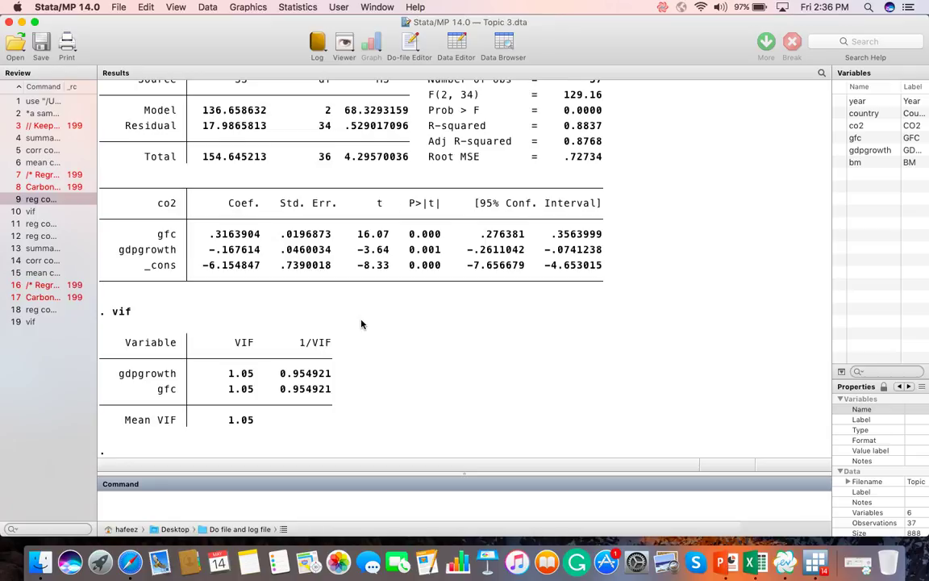
Start a new do-file and copy into it the history commands 11 to 15 and 19, from reg co2 gfc gdpgrowth bm through mean co2, plus vif.
click(410, 43)
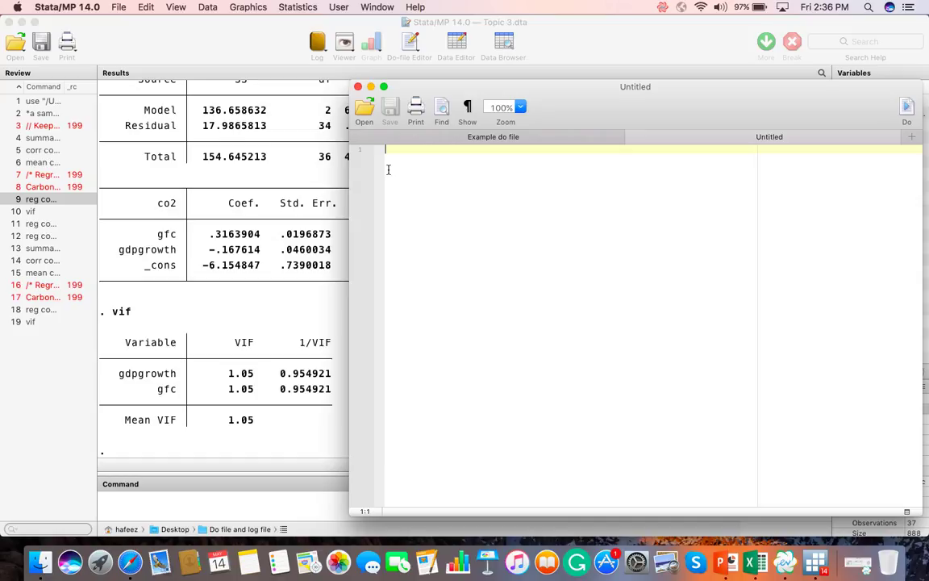
click(35, 225)
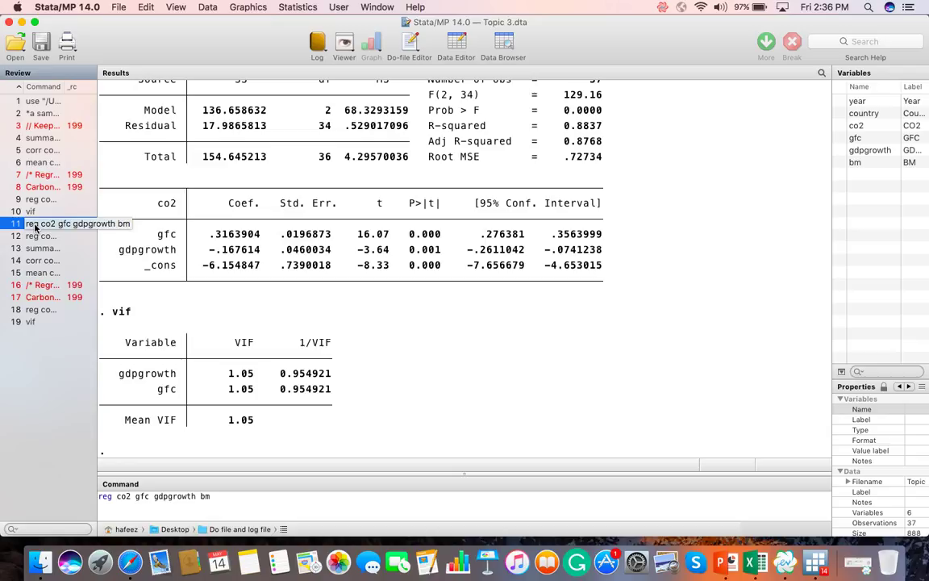
super+click(33, 236)
super+click(34, 251)
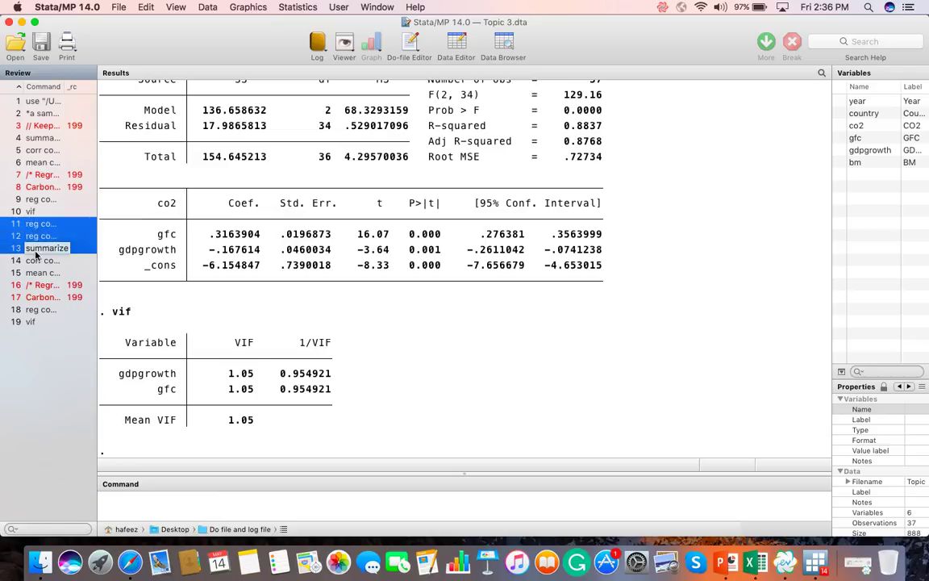
super+click(35, 261)
super+click(36, 273)
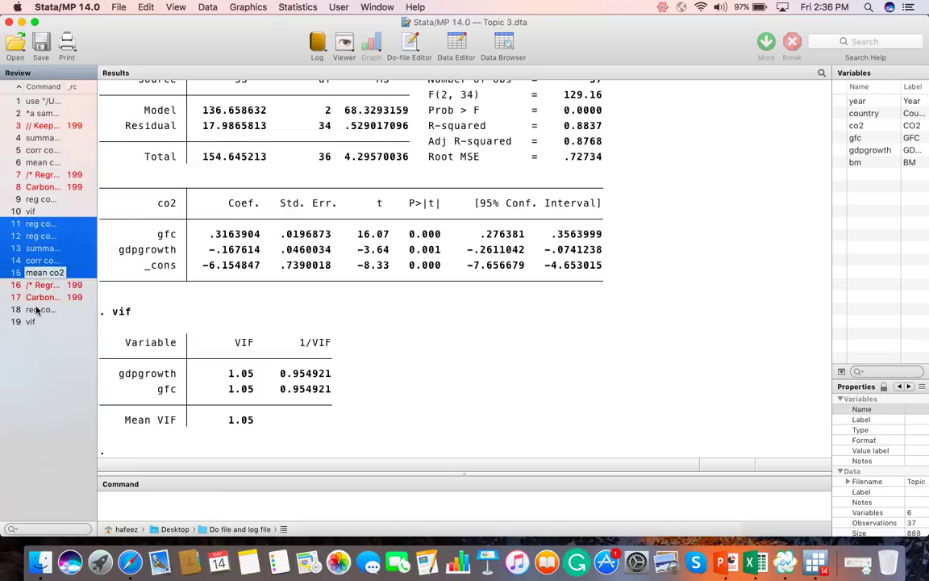
super+click(31, 324)
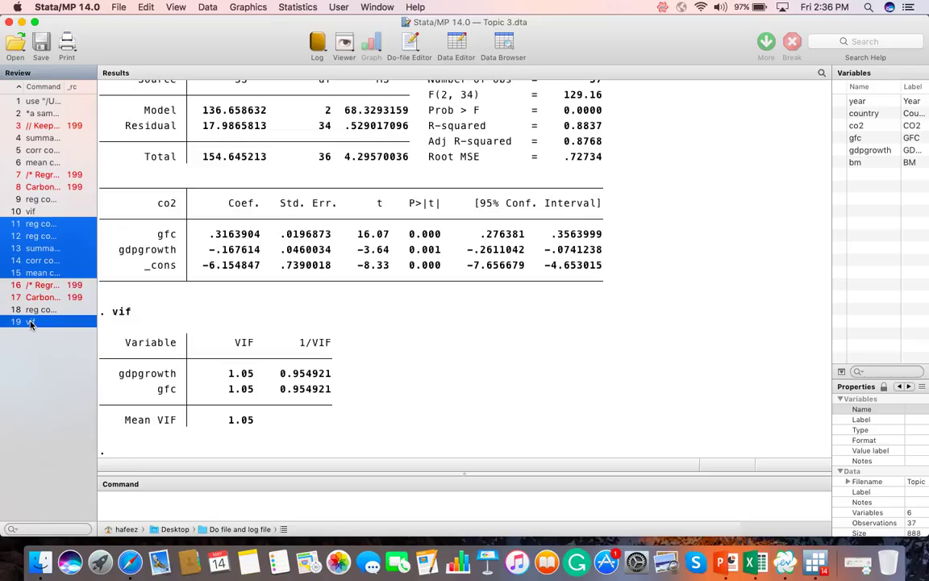
click(409, 46)
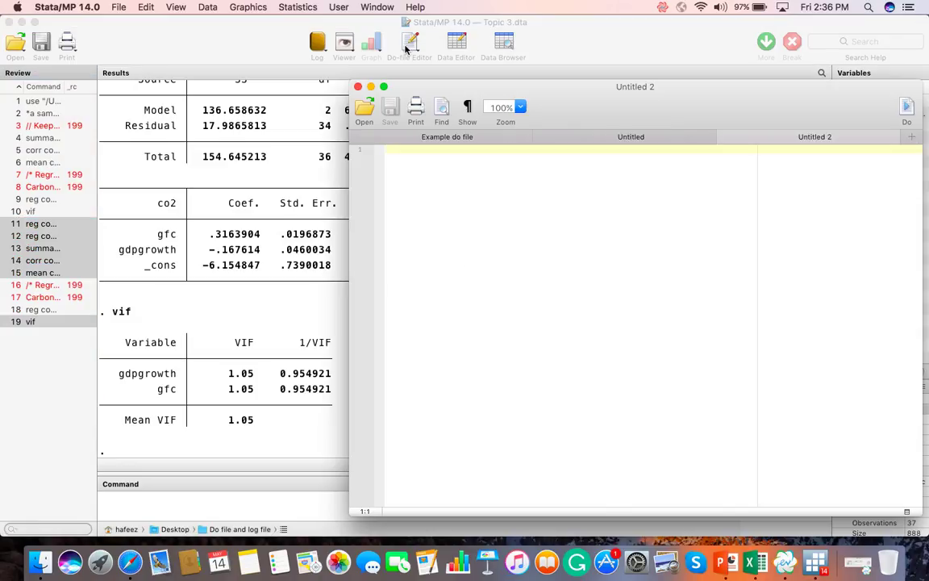
click(722, 139)
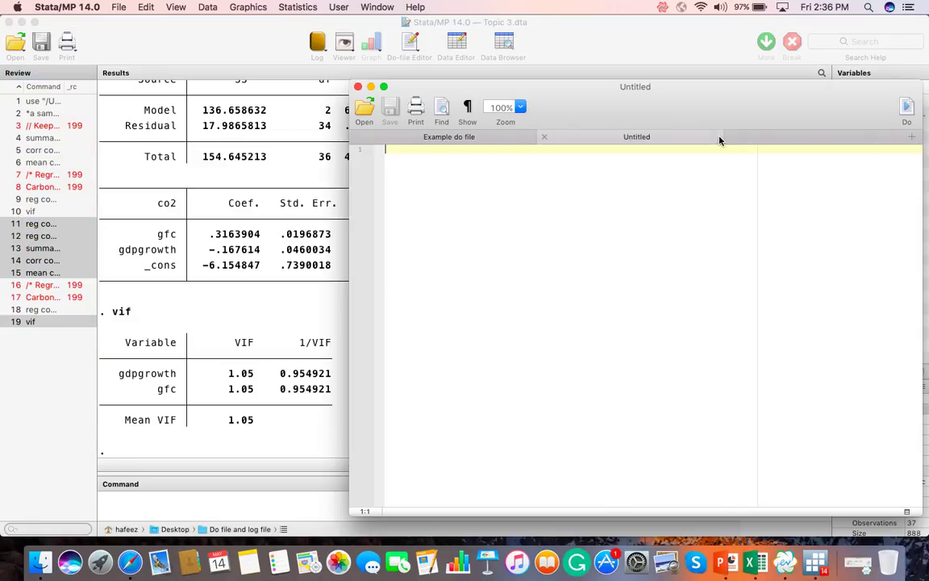
text(reg co2 gfc gdpgrowth bm reg co2 gfc gdpgrowth summarize corr co2 gfc gdpgrowth mean co2 vif)
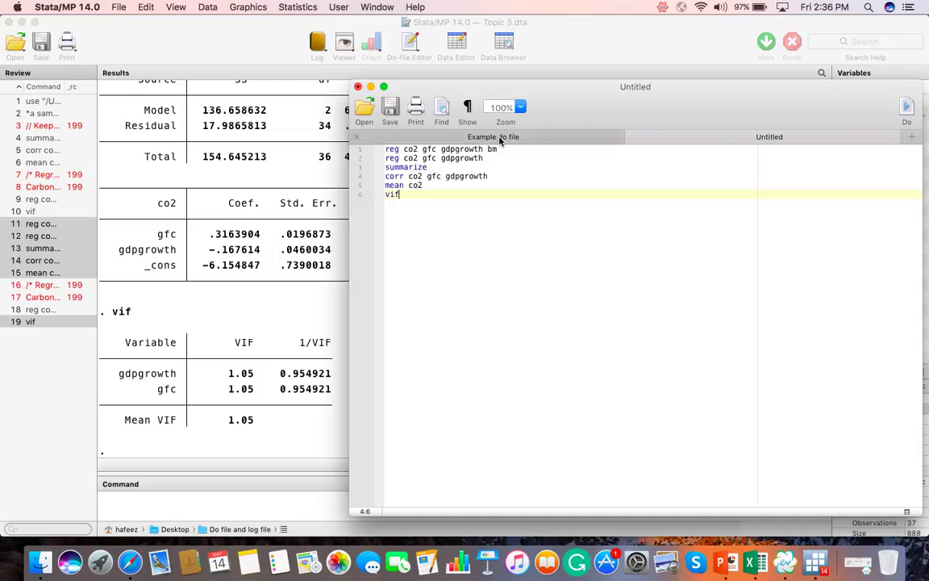
Insert the comment line "* Sample of Do file" above the first reg command in the new do-file.
click(455, 150)
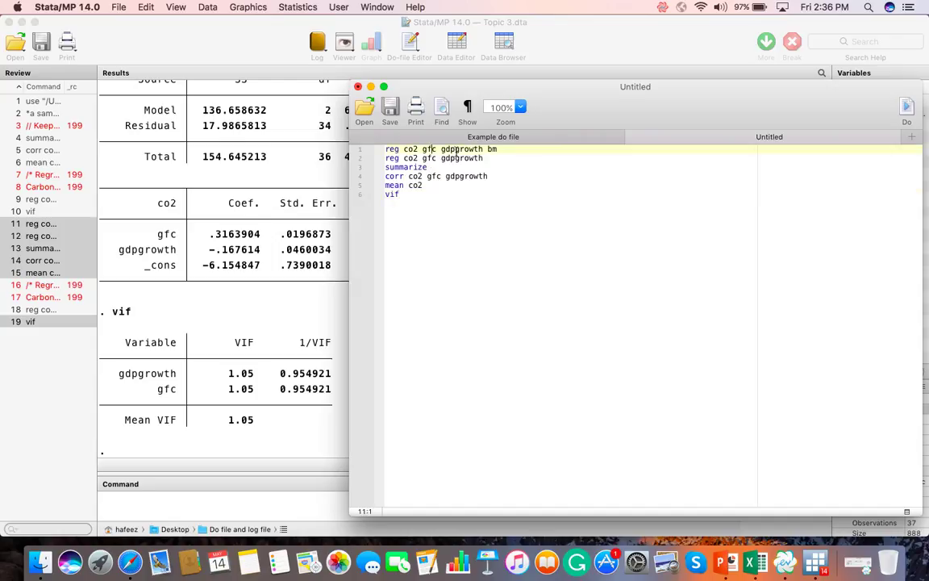
key(Left)
key(Left)
key(Left)
key(Left)
key(Left)
key(Left)
key(Left)
key(Left)
key(Left)
key(Left)
key(Return)
key(Up)
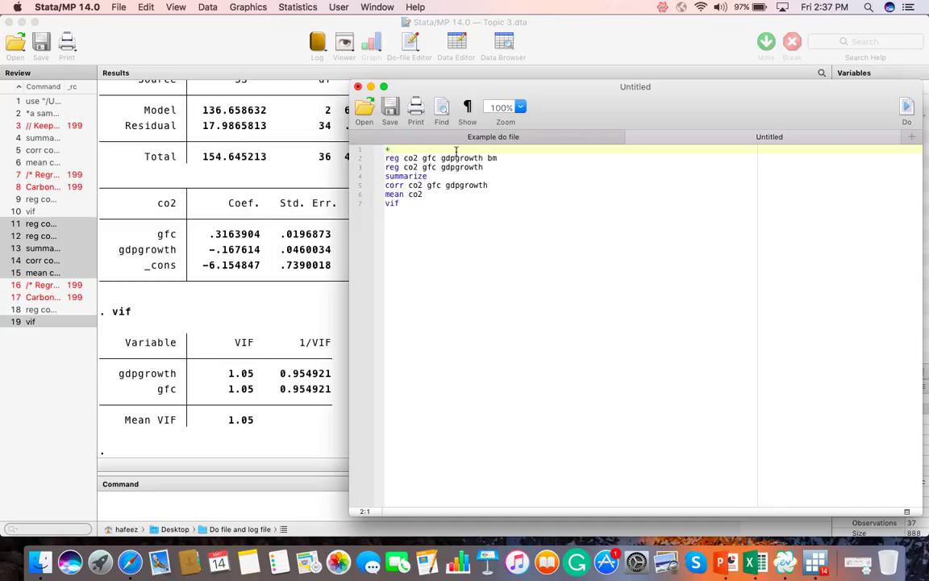
text(*Mo)
key(BackSpace)
key(BackSpace)
text(Sample fo)
key(BackSpace)
text(of Do file)
key(Return)
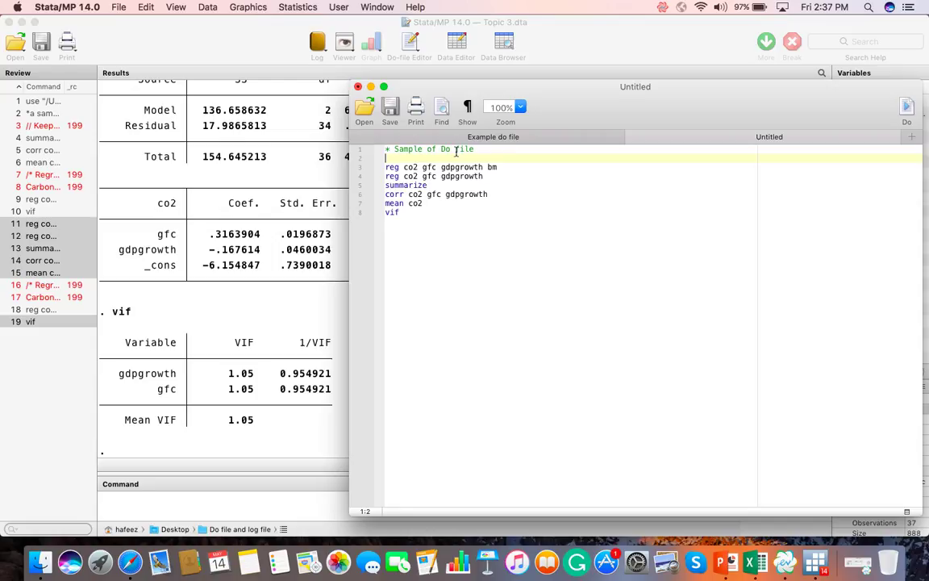
text(//)
key(BackSpace)
key(BackSpace)
click(491, 136)
click(523, 233)
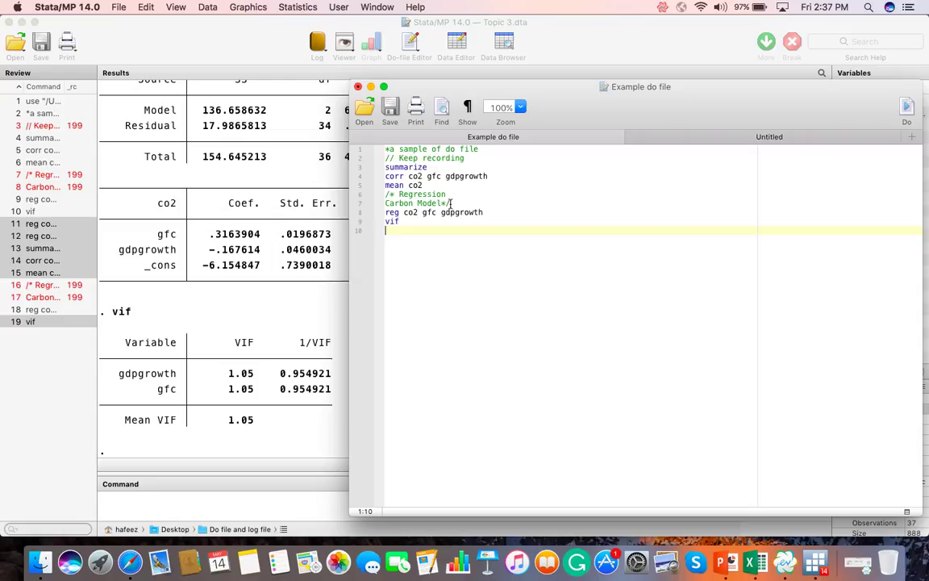
click(680, 138)
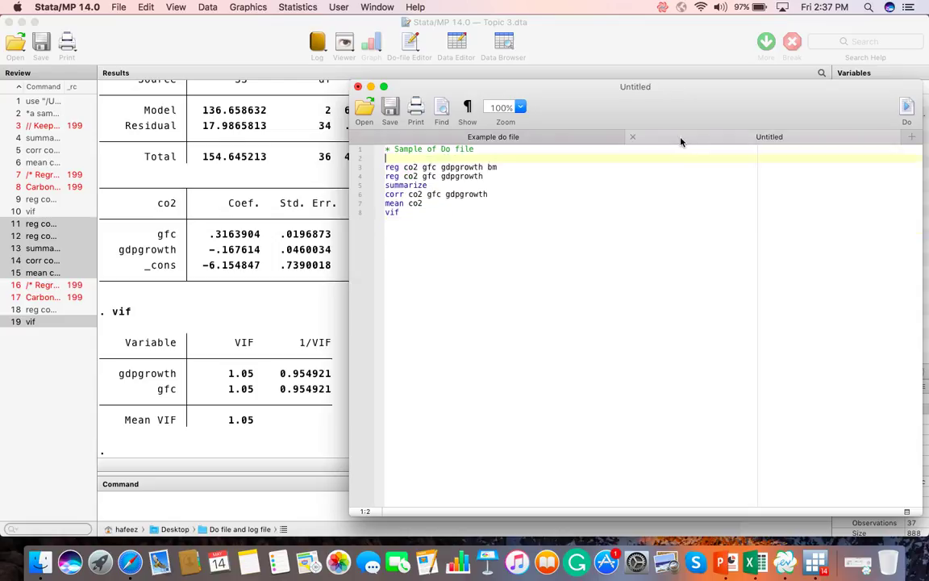
key(BackSpace)
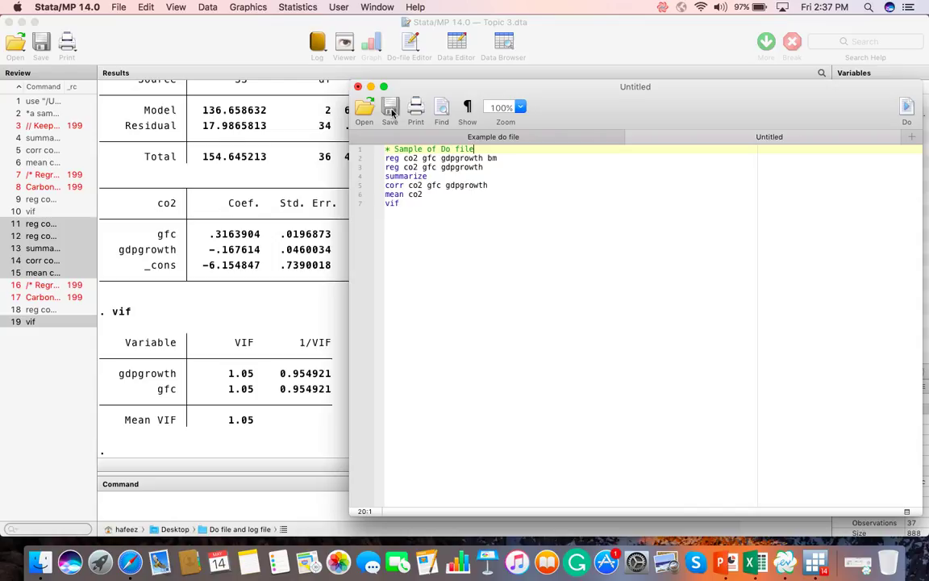
Save the new do-file on the Desktop under the name "Do file topic 3".
click(392, 112)
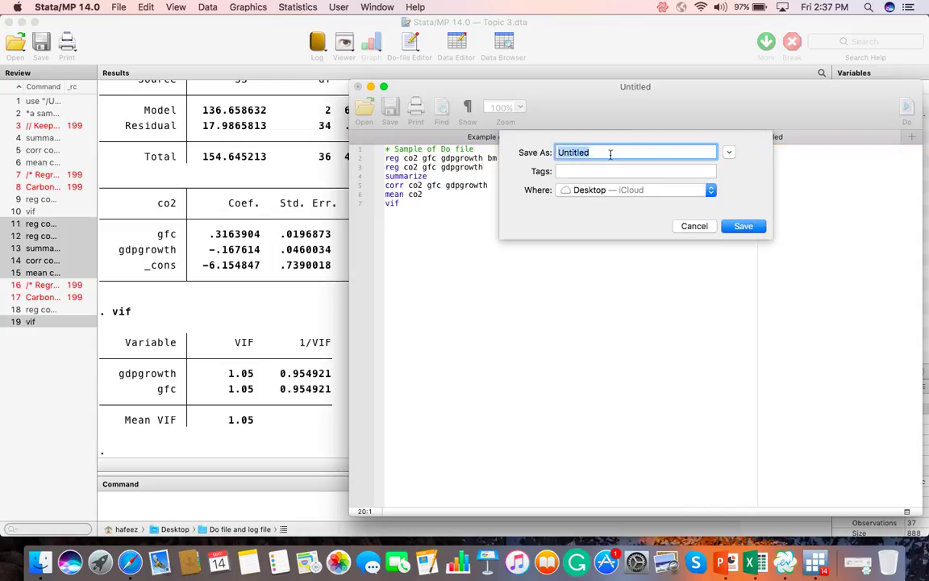
text(Do file topic )
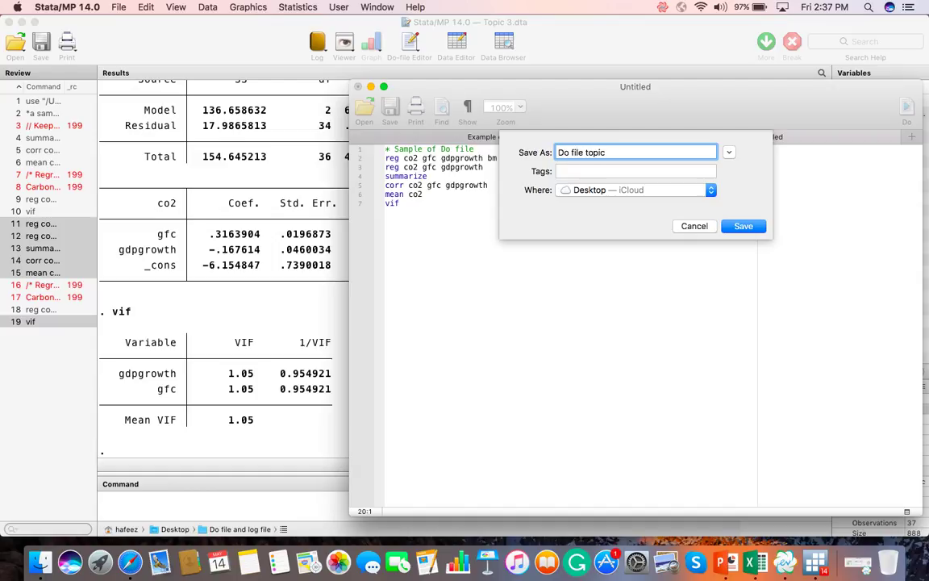
text(3)
click(743, 225)
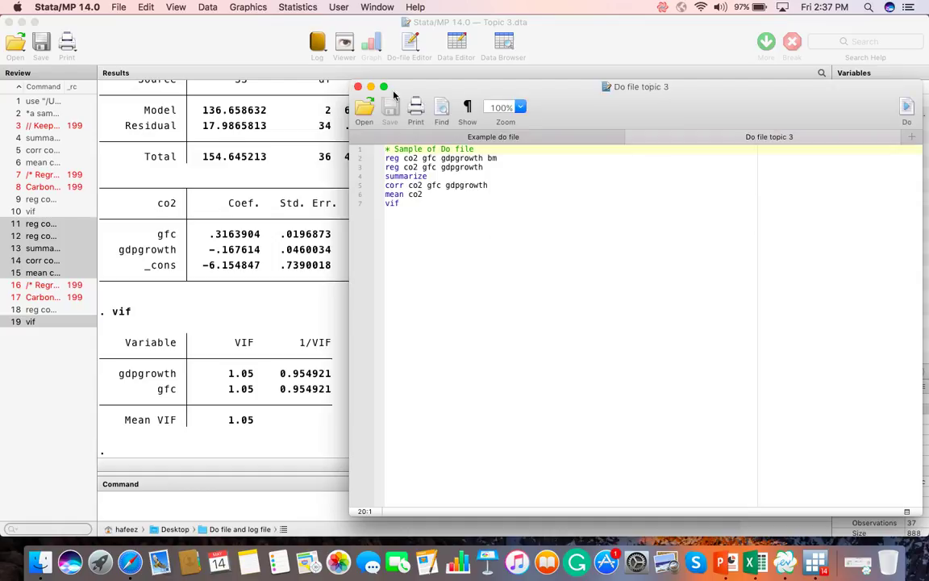
Minimize the do-file and main windows to check the Desktop for Do file topic 3, and bring the main Stata window back.
key(super+m)
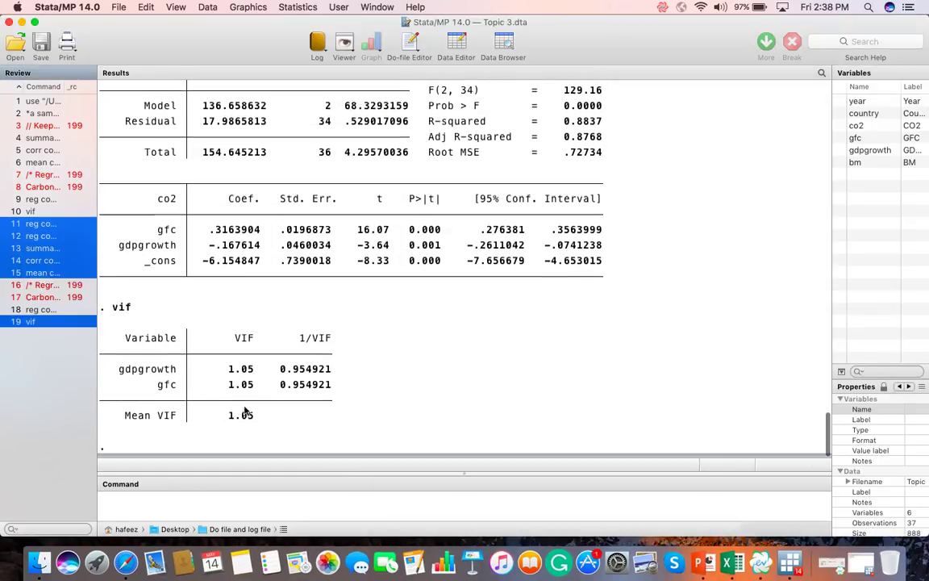
key(ctrl+Up)
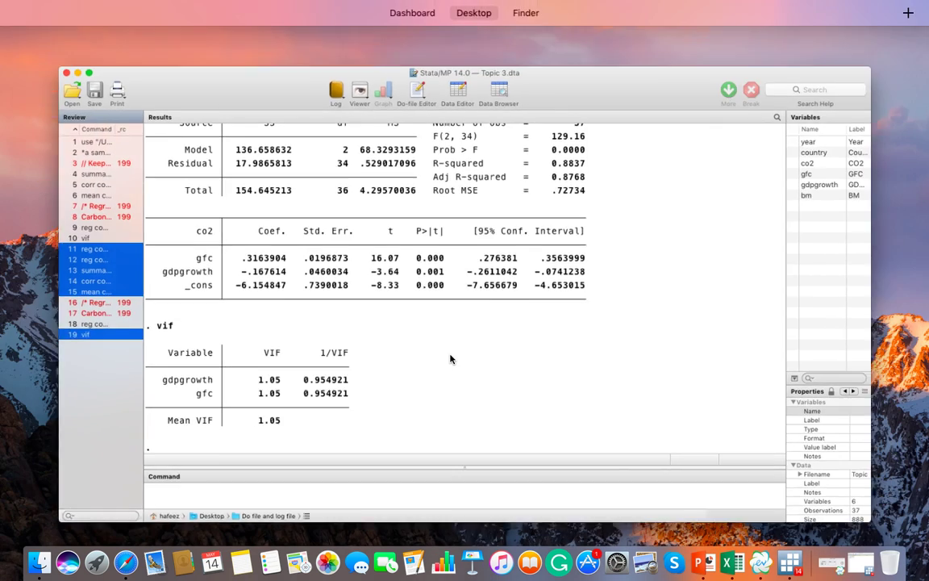
mouse_move(472, 12)
click(474, 58)
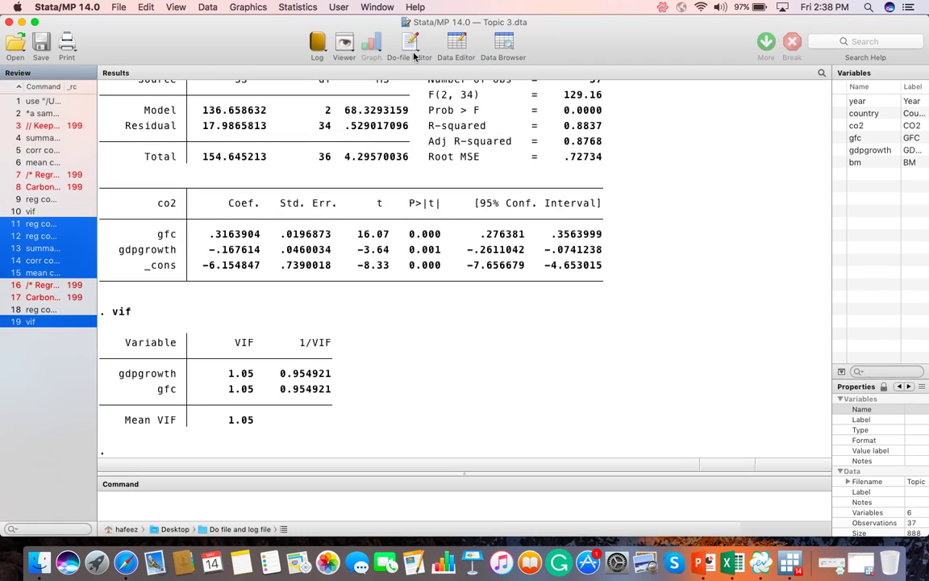
click(22, 23)
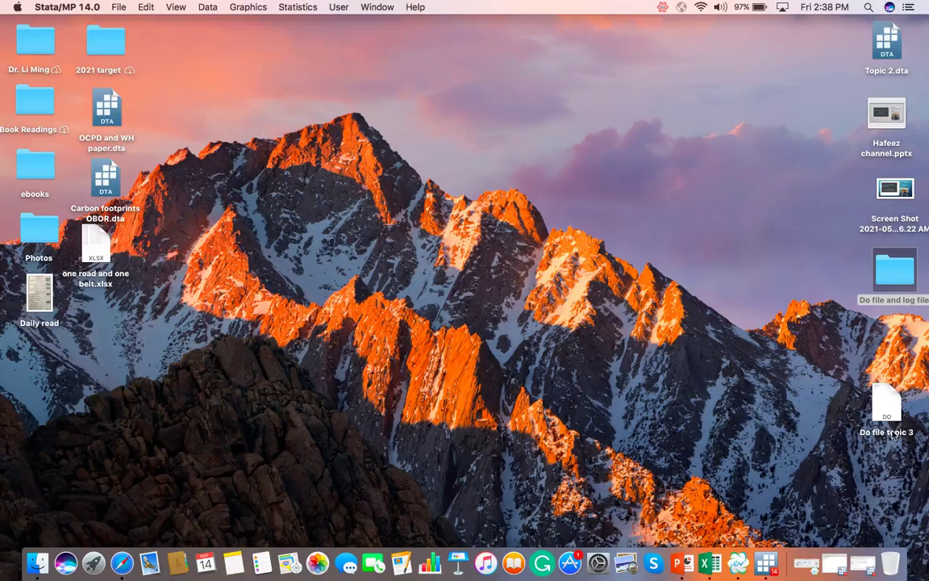
click(766, 563)
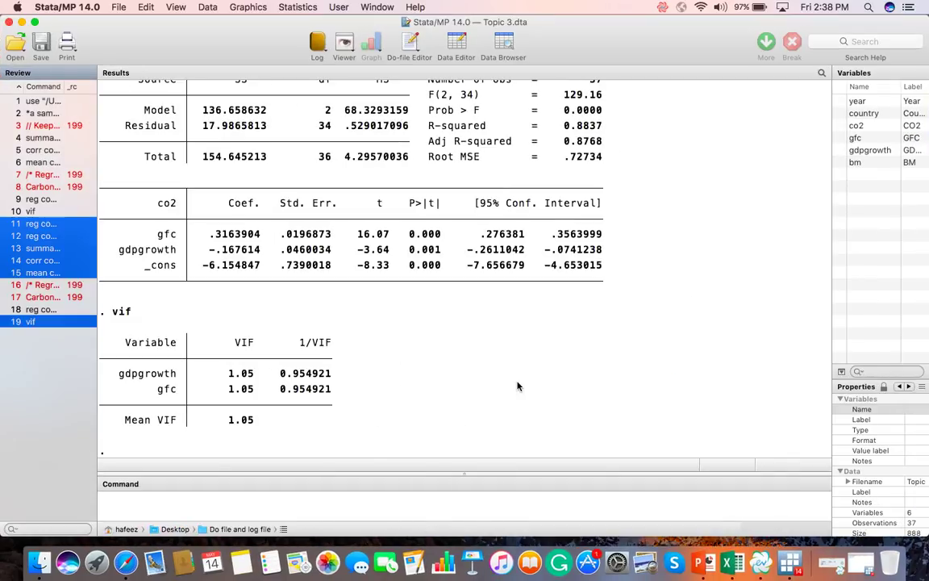